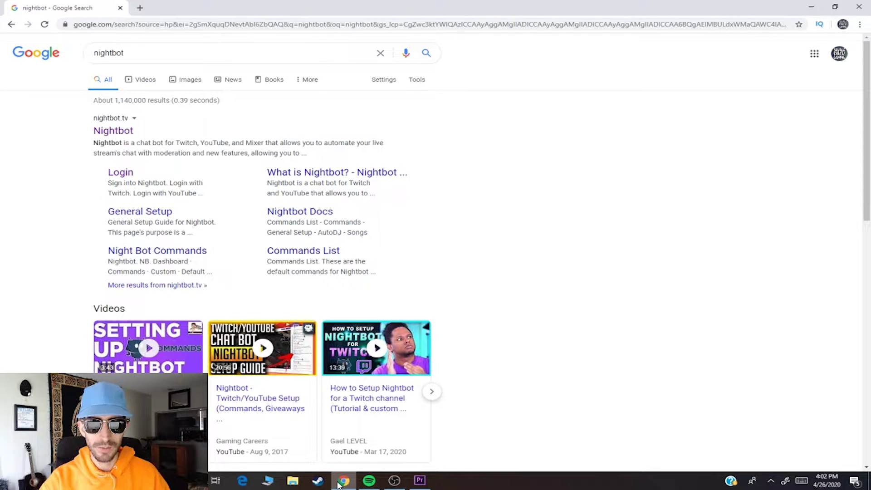
# Step: Open nightbot.tv from the Nightbot result in the Google search results
pyautogui.click(109, 131)
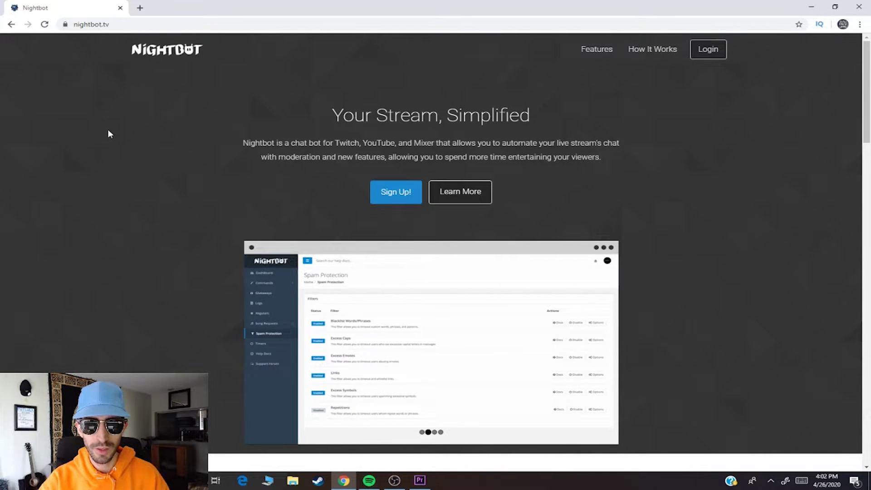
# Step: Sign in to Nightbot with Twitch and authorize the bot on the account
pyautogui.click(719, 58)
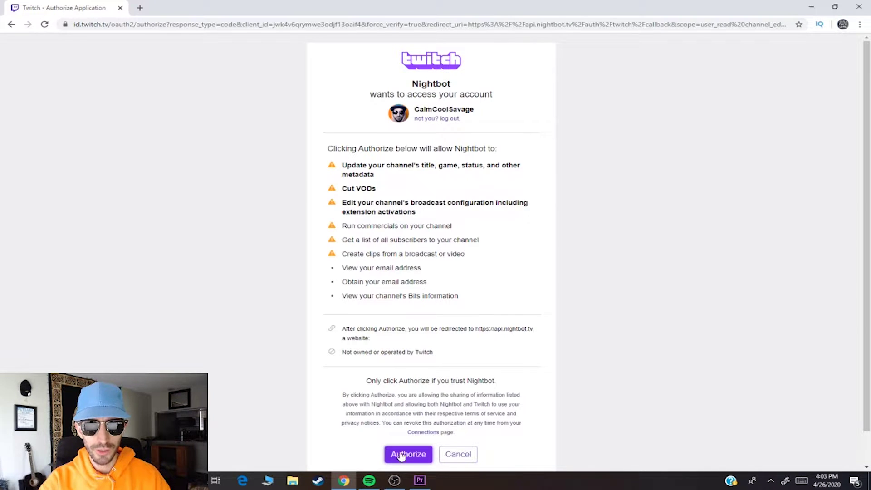
pyautogui.click(402, 454)
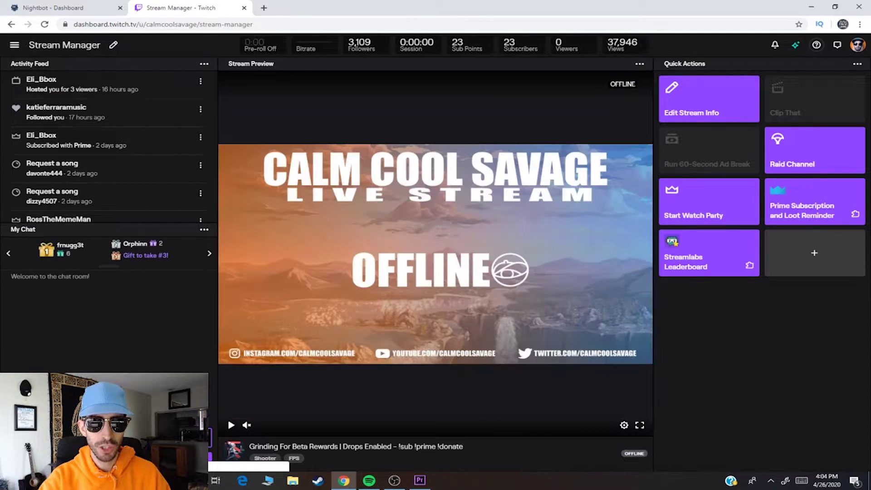
pyautogui.write('/mod @nightbot')
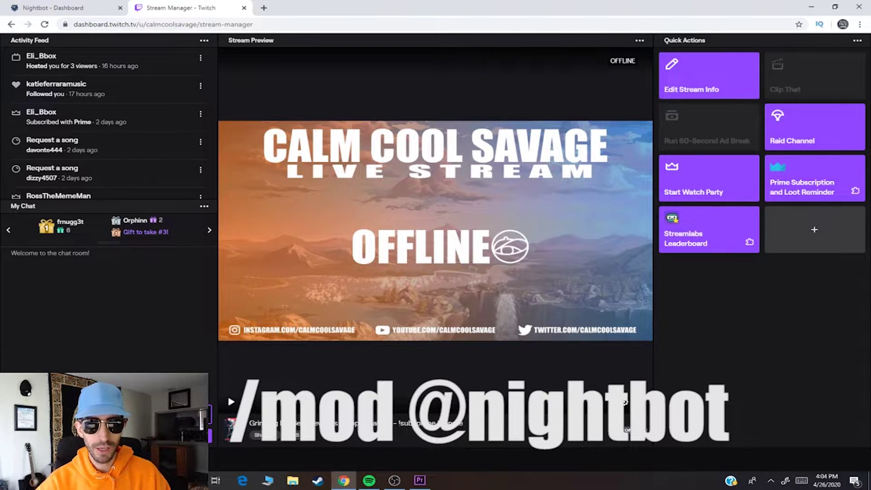
# Step: Close the Twitch Stream Manager tab, returning to the Nightbot dashboard
pyautogui.click(244, 9)
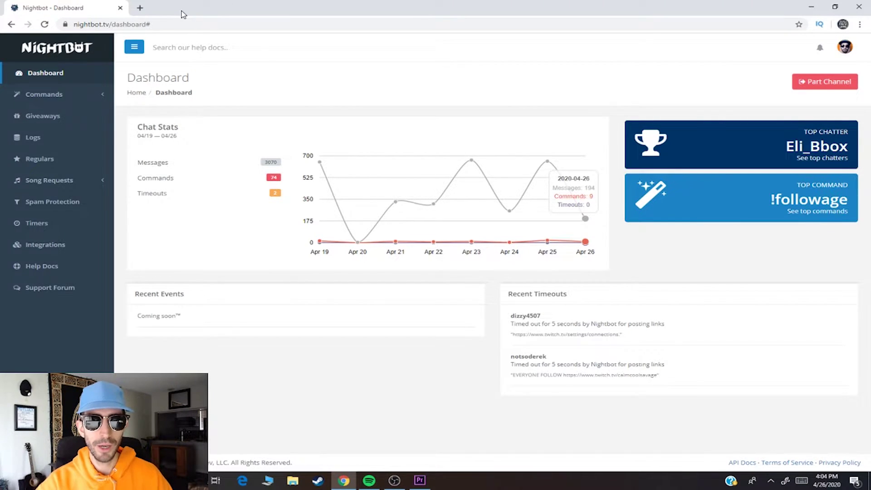
# Step: Go to Commands > Custom in the Nightbot sidebar
pyautogui.click(45, 96)
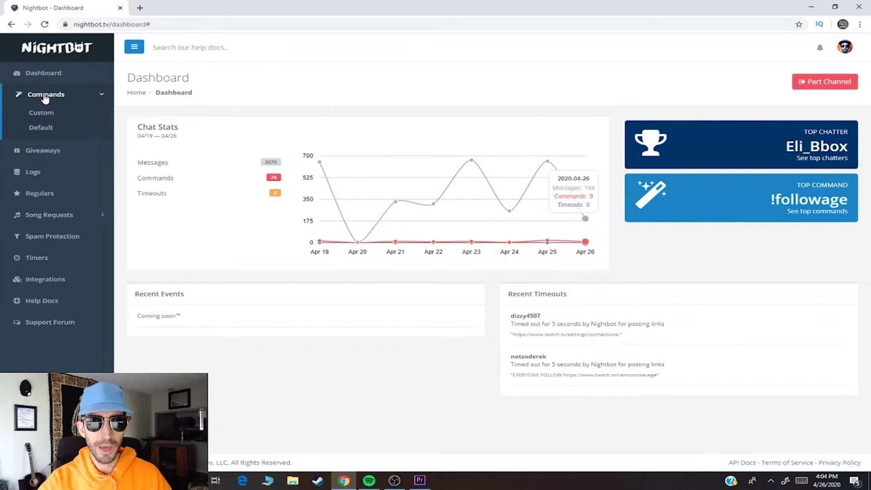
pyautogui.click(40, 114)
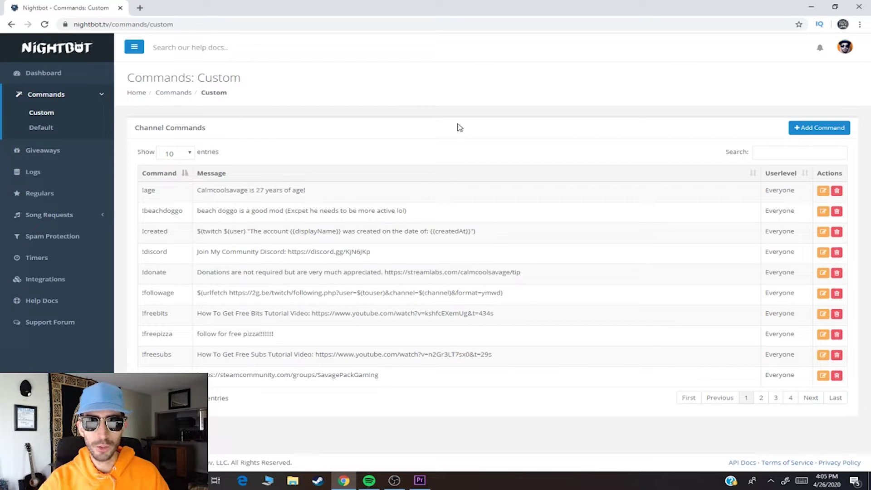
pyautogui.click(835, 127)
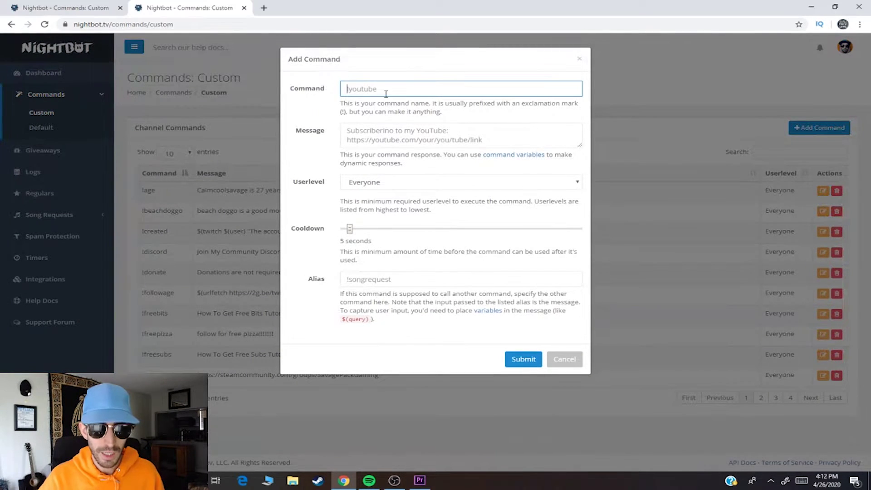
pyautogui.write('!followage')
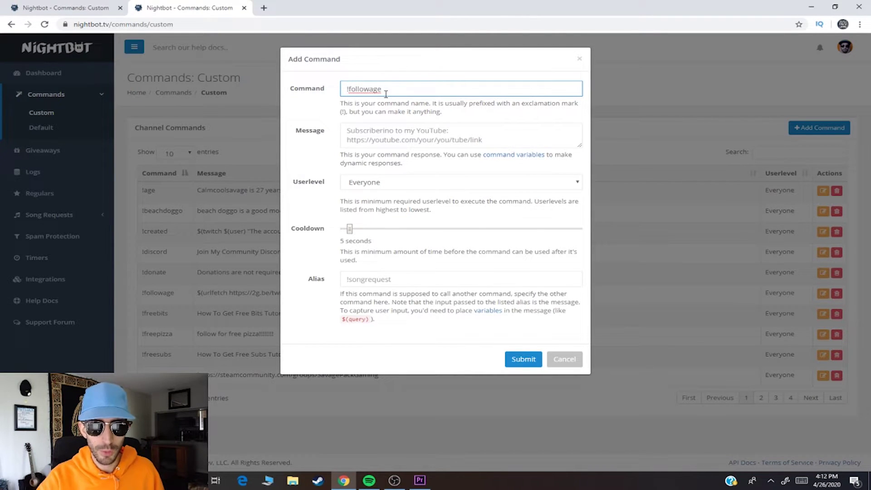
pyautogui.click(388, 136)
pyautogui.rightClick(389, 136)
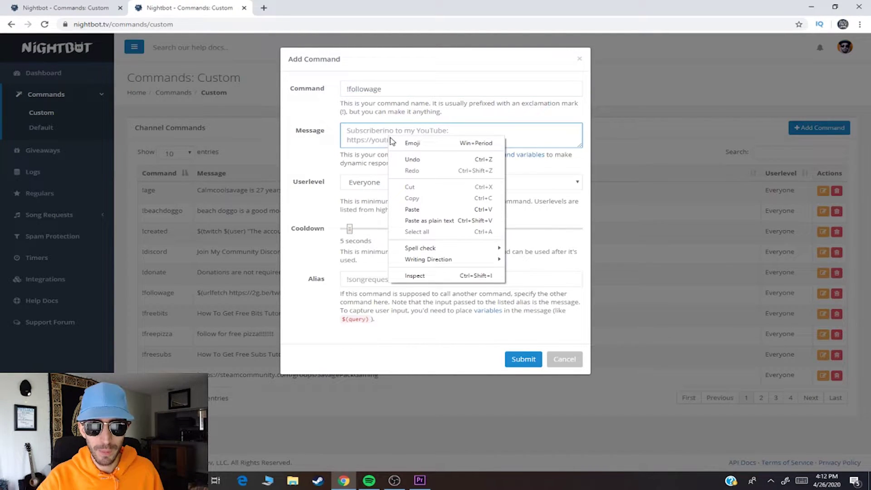
pyautogui.click(411, 208)
pyautogui.hotkey('ctrl', 'a')
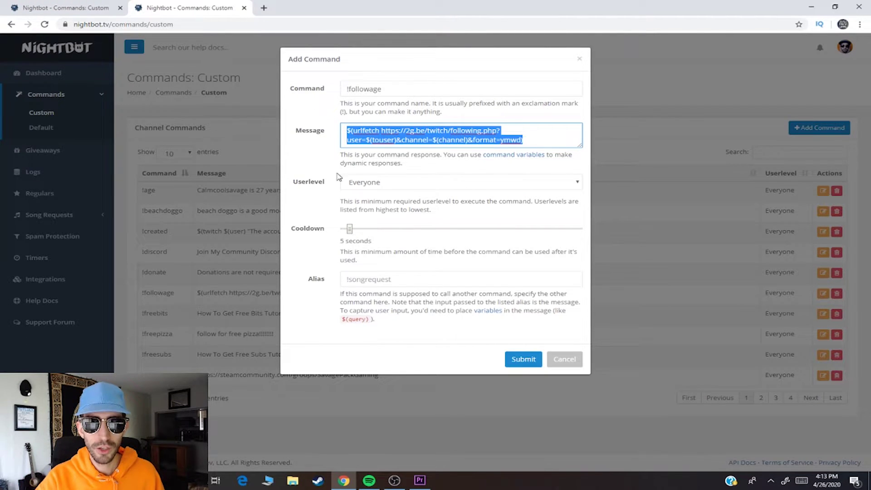
pyautogui.click(570, 363)
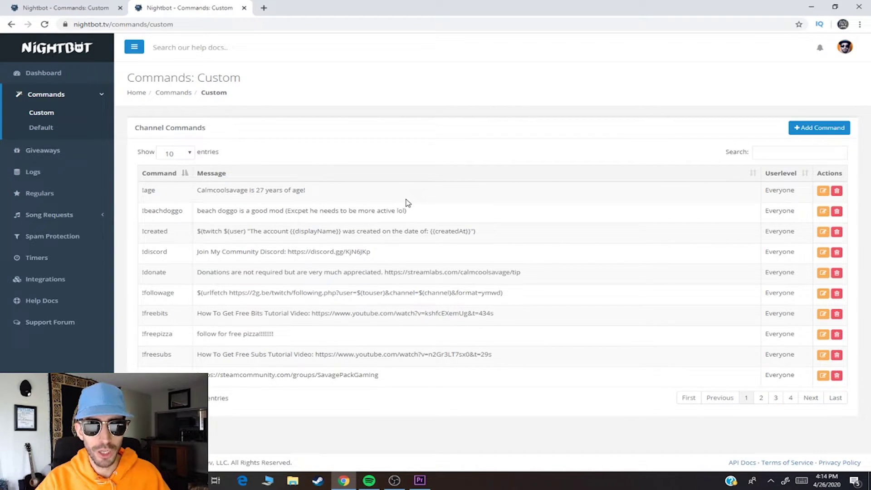
# Step: On the last commands page, inspect the !uptime response and close it unchanged
pyautogui.click(835, 398)
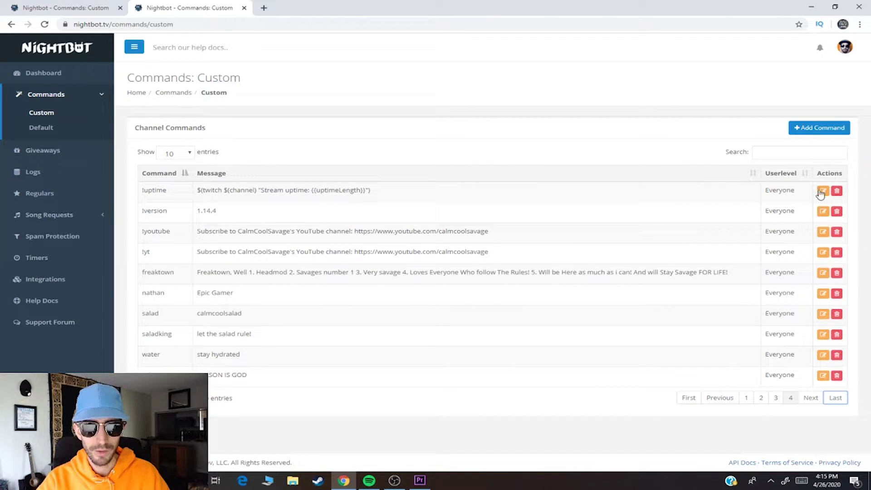
pyautogui.click(820, 193)
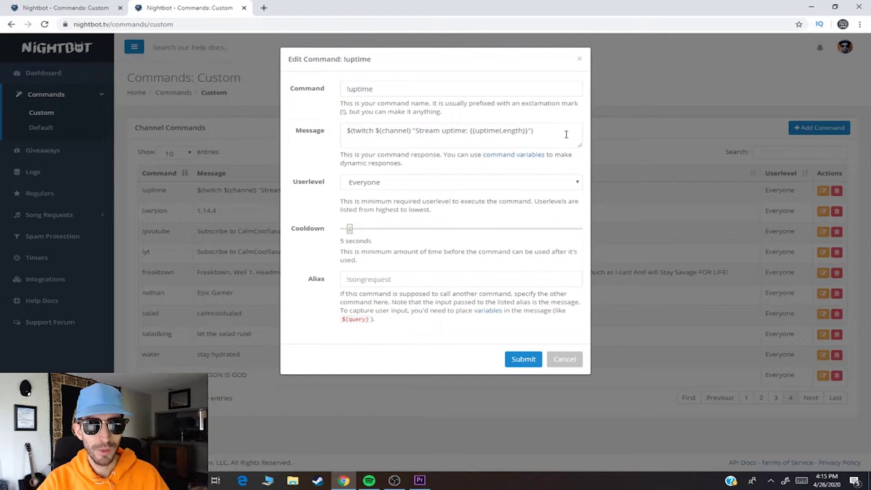
pyautogui.moveTo(566, 134); pyautogui.dragTo(354, 136)
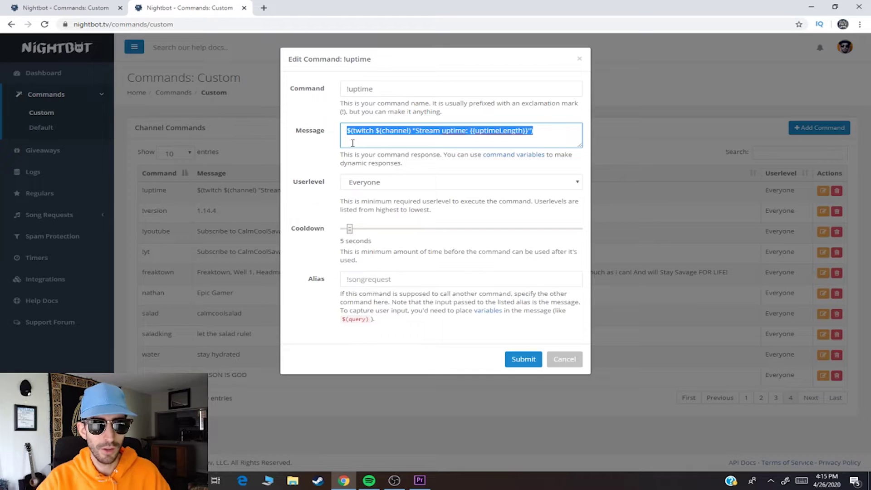
pyautogui.press('Escape')
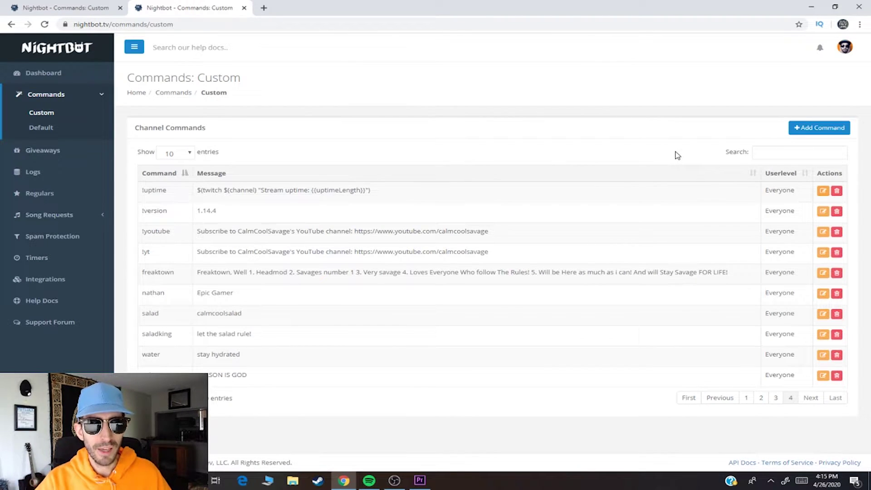